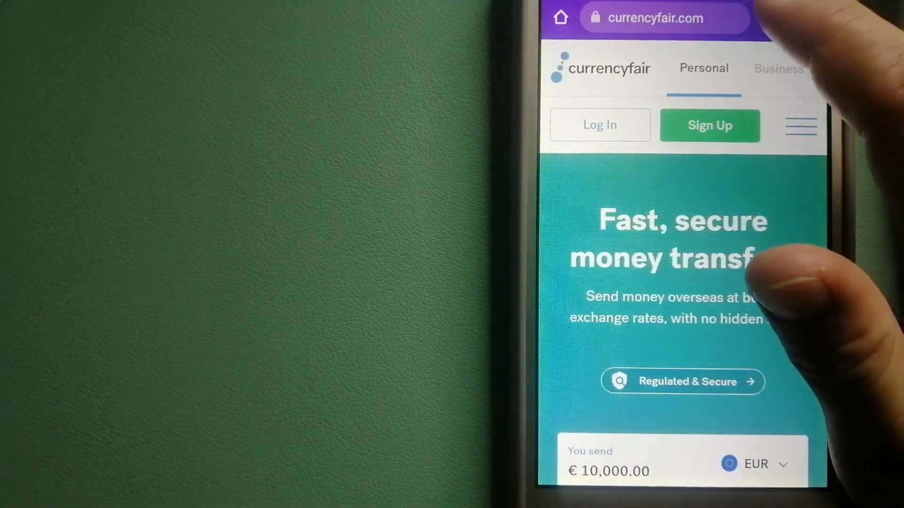
Step: Switch from the CurrencyFair tab to the XE Money Transfer tab showing 'Send Money Internationally'
left_click(773, 19)
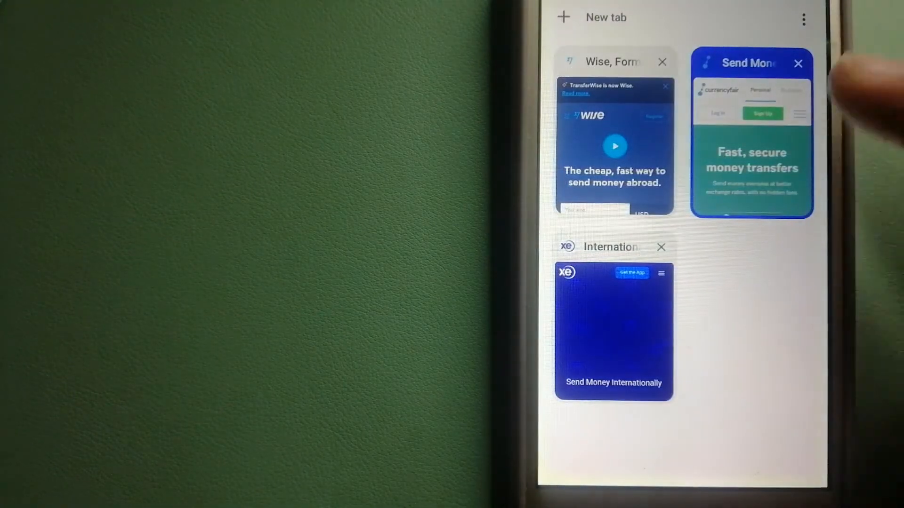
left_click(622, 326)
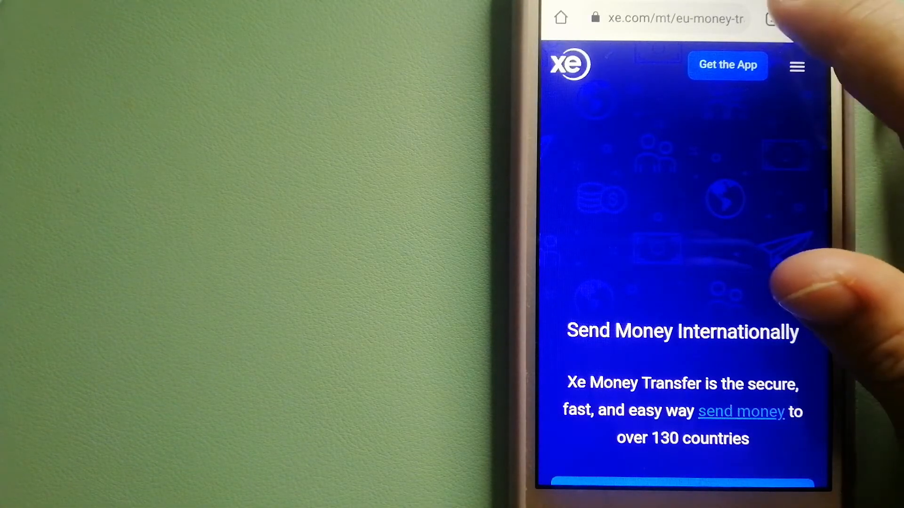
Step: Switch to the Wise tab showing its money-abroad headline and 1,000 USD send calculator
left_click(773, 19)
left_click(635, 135)
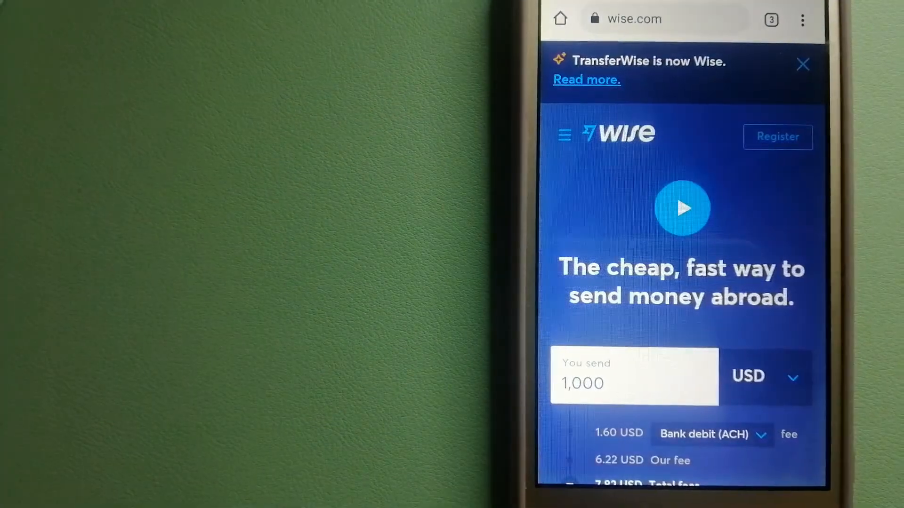